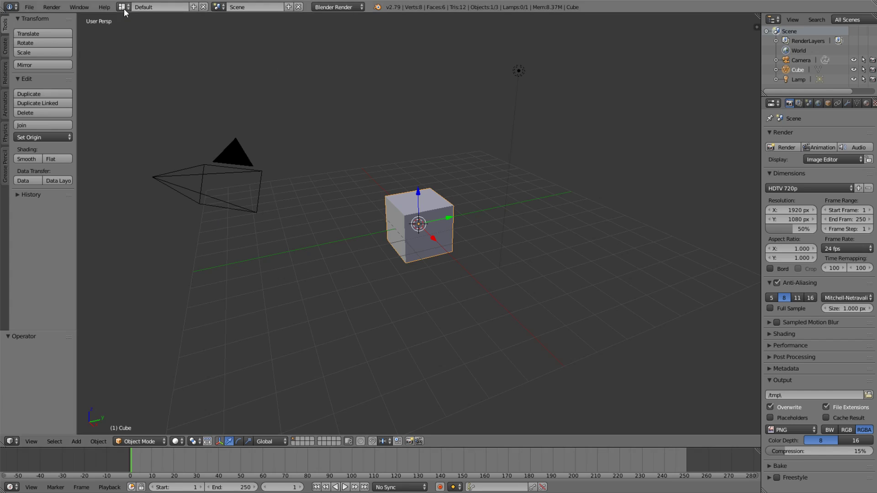
- Switch to the Video Editing layout and add Bob_Scene.avi from the Blender folder to channel 1 of the sequencer
{"action": "left_click", "coordinate": [122, 6]}
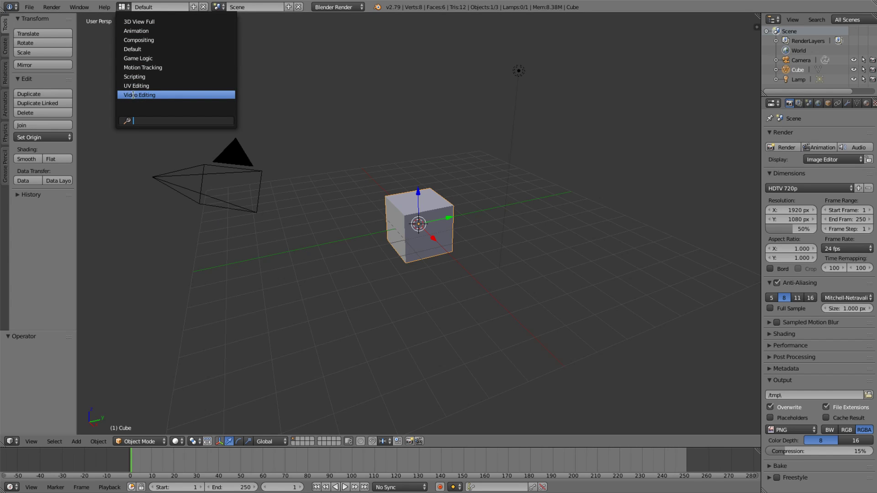
{"action": "left_click", "coordinate": [155, 95]}
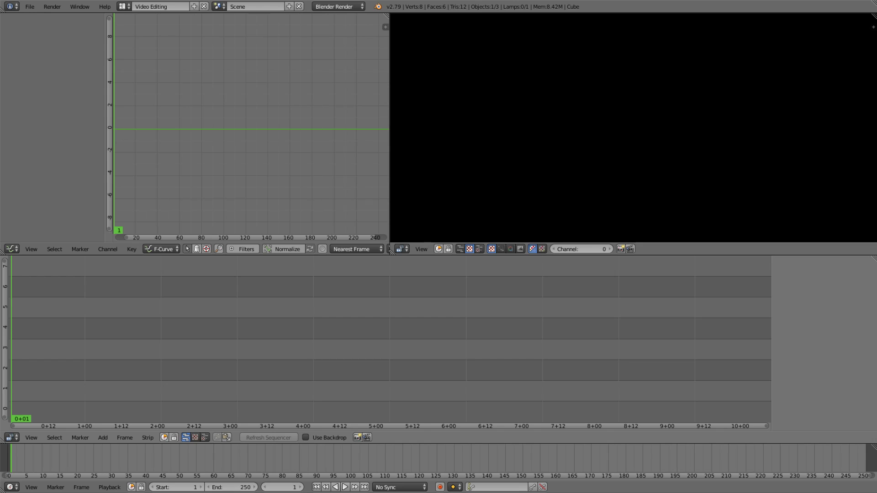
{"action": "key", "text": "alt+Tab"}
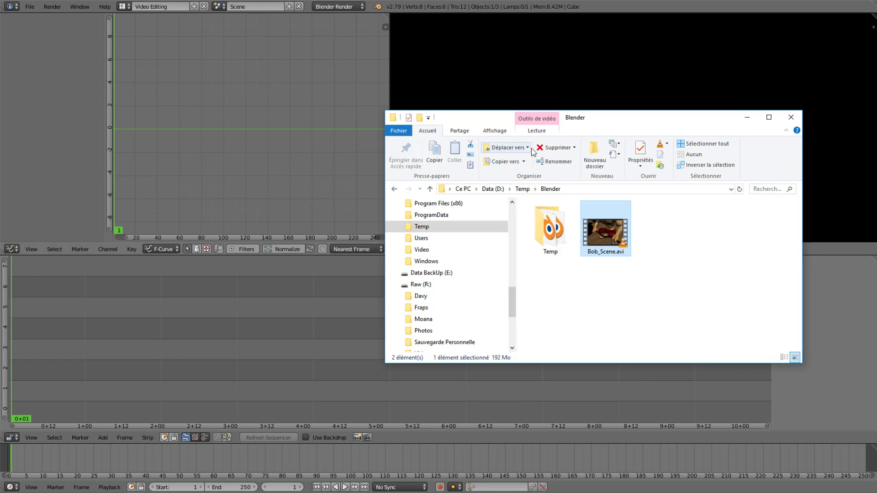
{"action": "left_click_drag", "start_coordinate": [613, 125], "coordinate": [633, 99]}
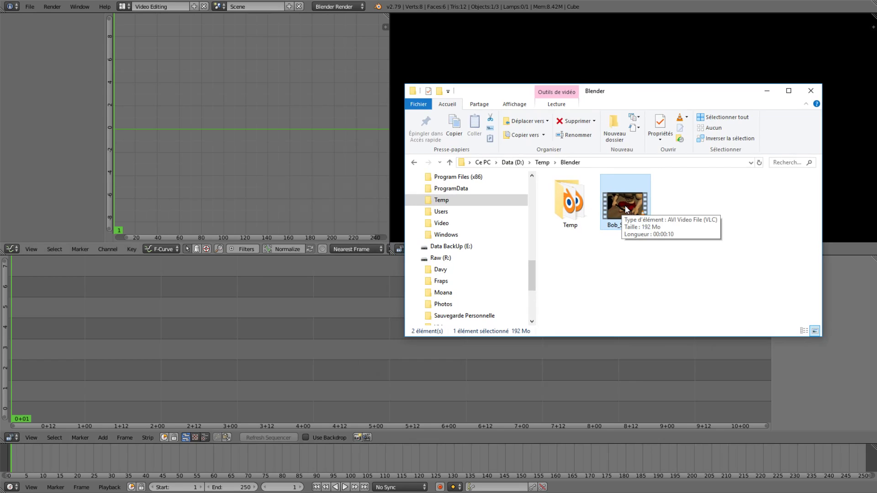
{"action": "left_click_drag", "start_coordinate": [627, 209], "coordinate": [385, 310]}
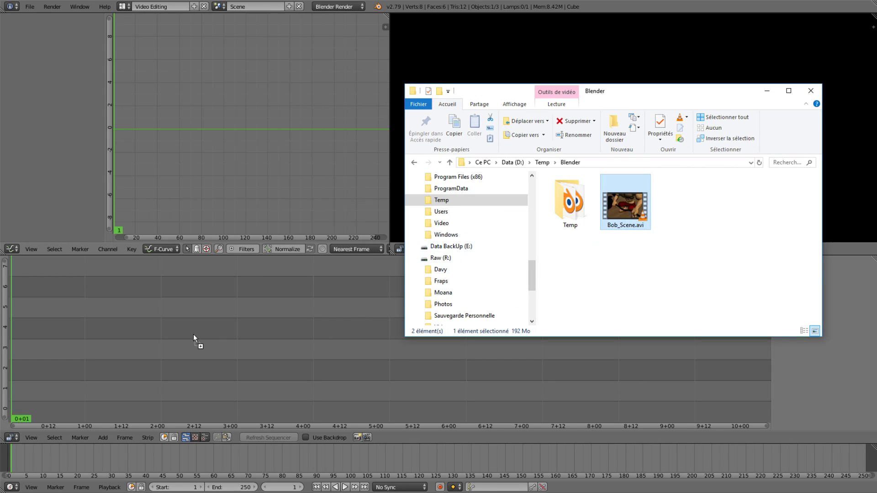
{"action": "left_click_drag", "start_coordinate": [193, 337], "coordinate": [194, 337]}
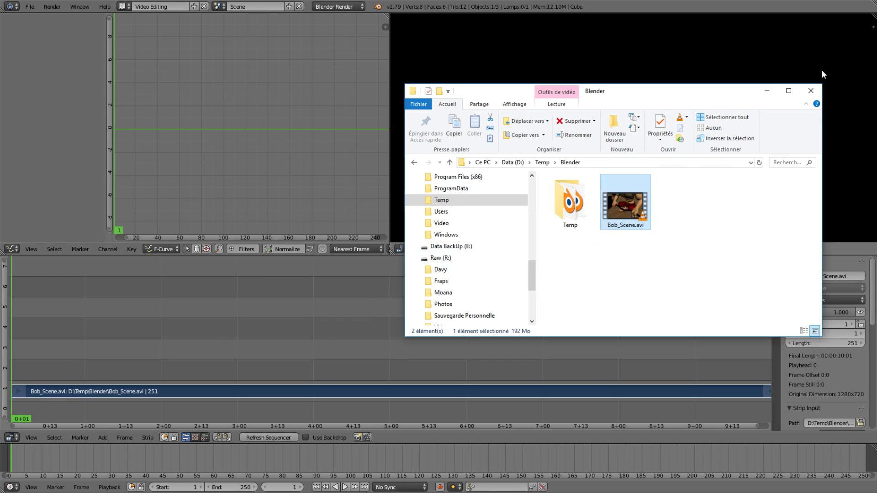
{"action": "left_click", "coordinate": [767, 90]}
{"action": "key", "text": "Home"}
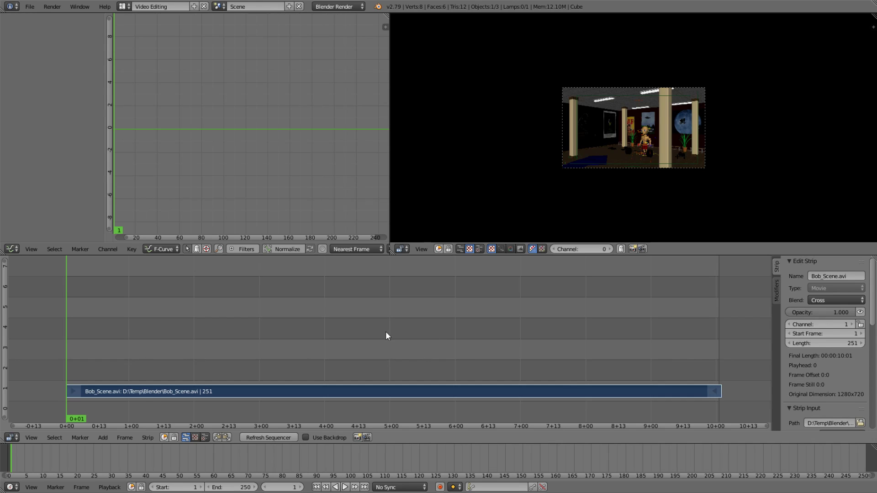
- Scrub through the Bob_Scene.avi strip to preview its frames, playing it from near its end
{"action": "left_click_drag", "start_coordinate": [108, 352], "coordinate": [201, 343]}
{"action": "key", "text": "Home"}
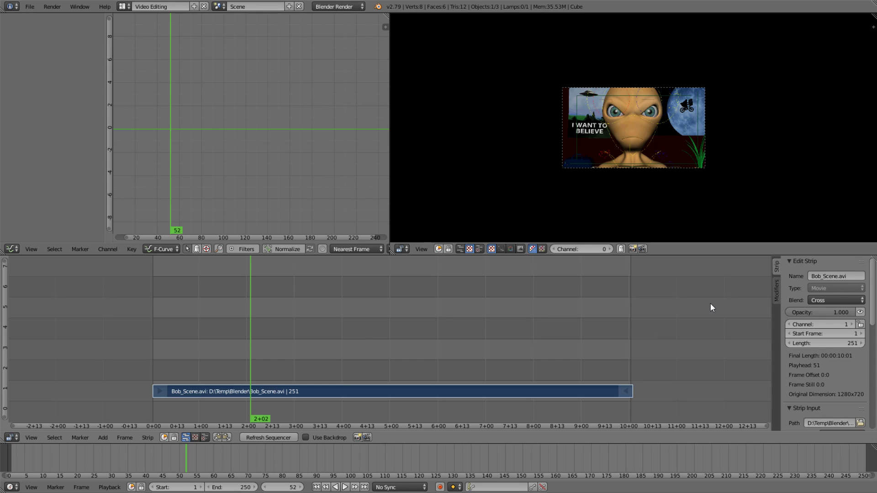
{"action": "left_click", "coordinate": [620, 363]}
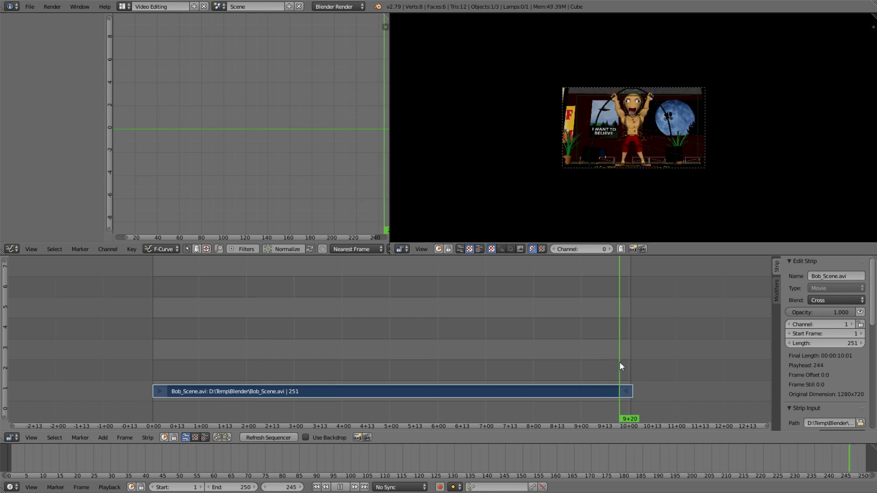
{"action": "left_click_drag", "start_coordinate": [599, 360], "coordinate": [323, 350]}
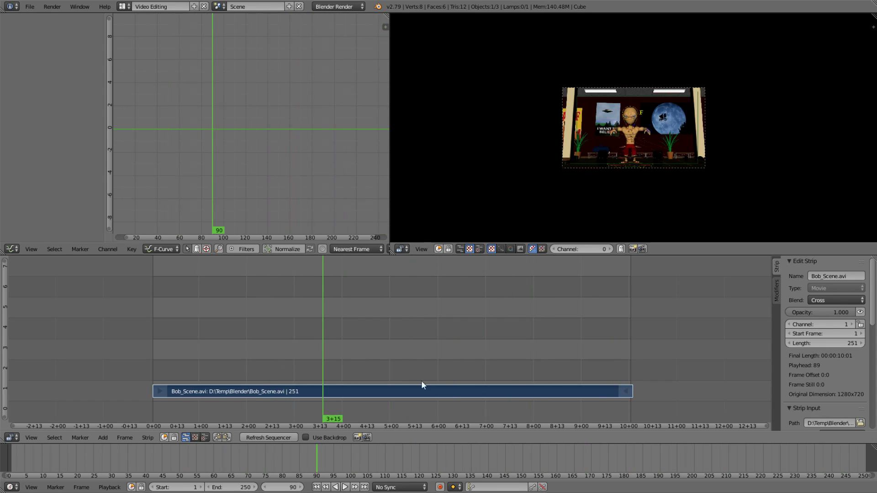
- Set the scene's end frame to 252 with the playhead at the end of the video strip
{"action": "left_click_drag", "start_coordinate": [459, 318], "coordinate": [631, 348]}
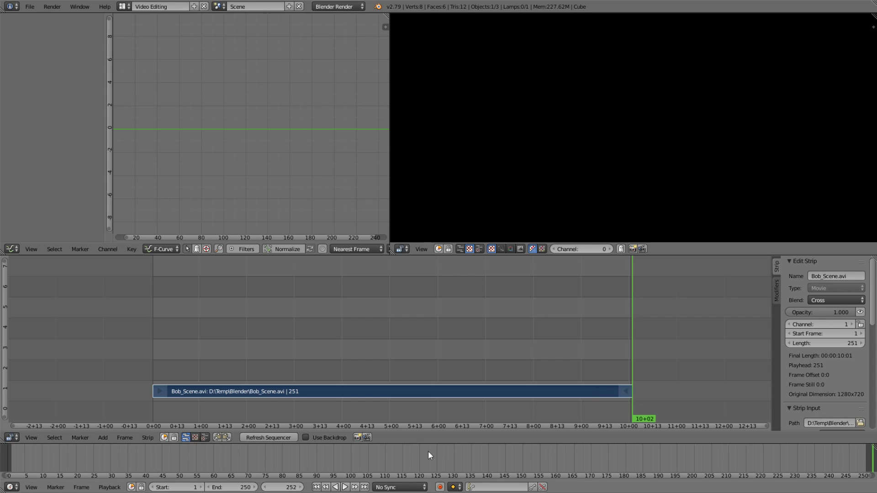
{"action": "key", "text": "e"}
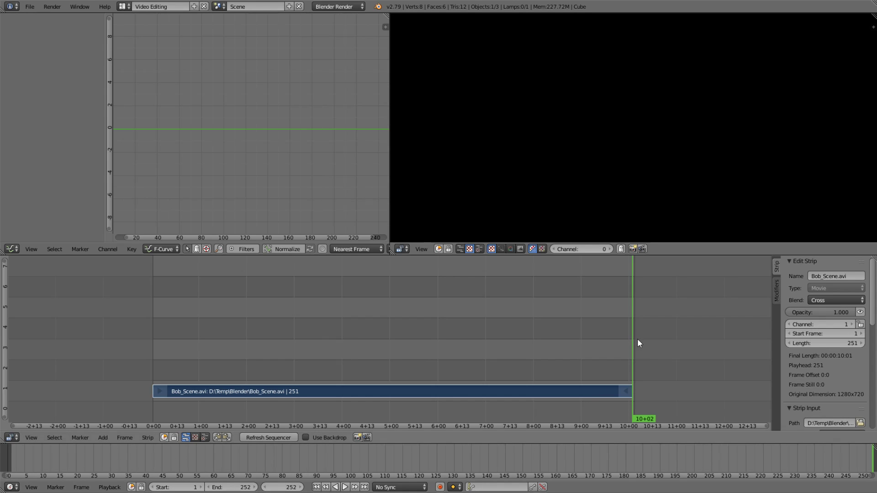
- Play the clip from its middle and try shortening the frame range to end at frame 132
{"action": "left_click_drag", "start_coordinate": [382, 349], "coordinate": [368, 337]}
{"action": "key", "text": "alt+a"}
{"action": "left_click", "coordinate": [404, 367]}
{"action": "key", "text": "alt+a"}
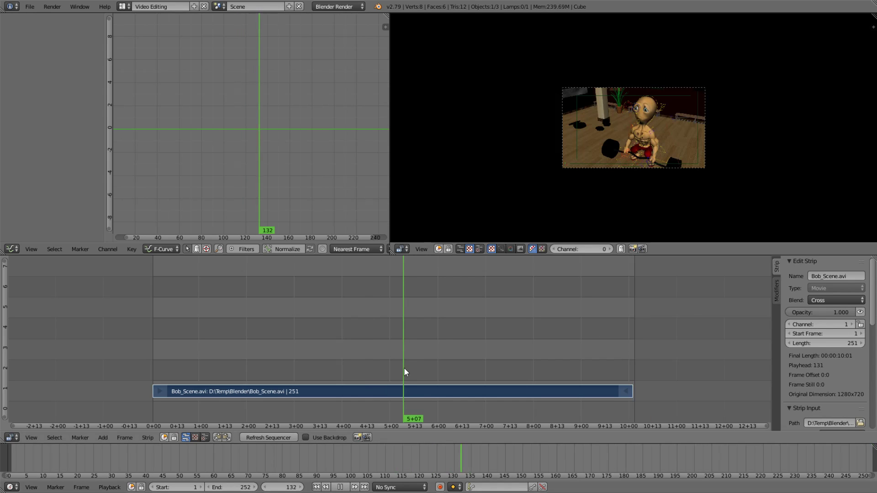
{"action": "key", "text": "e"}
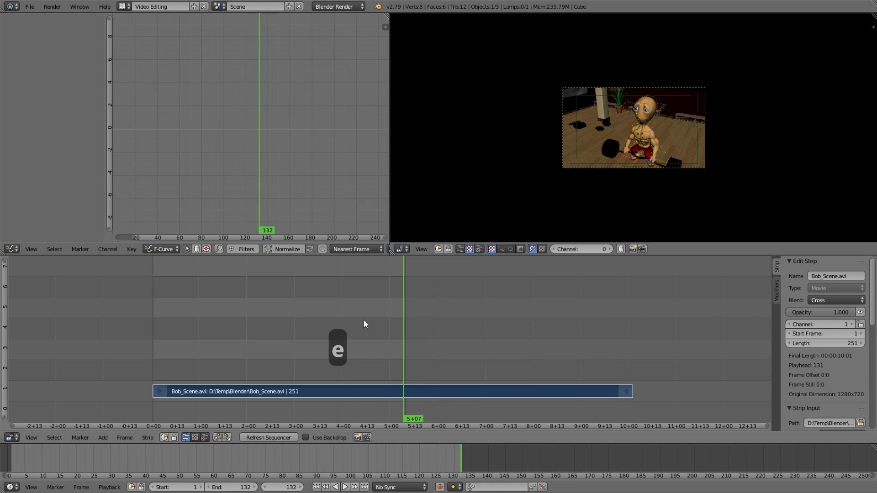
{"action": "left_click", "coordinate": [481, 302]}
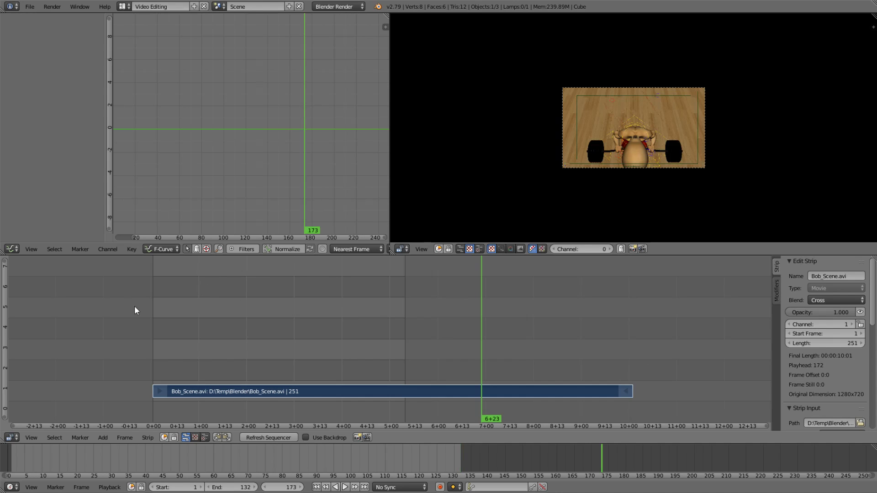
- Set the end frame to 252 at the strip's end and scrub back to about frame 134
{"action": "left_click_drag", "start_coordinate": [567, 348], "coordinate": [632, 358]}
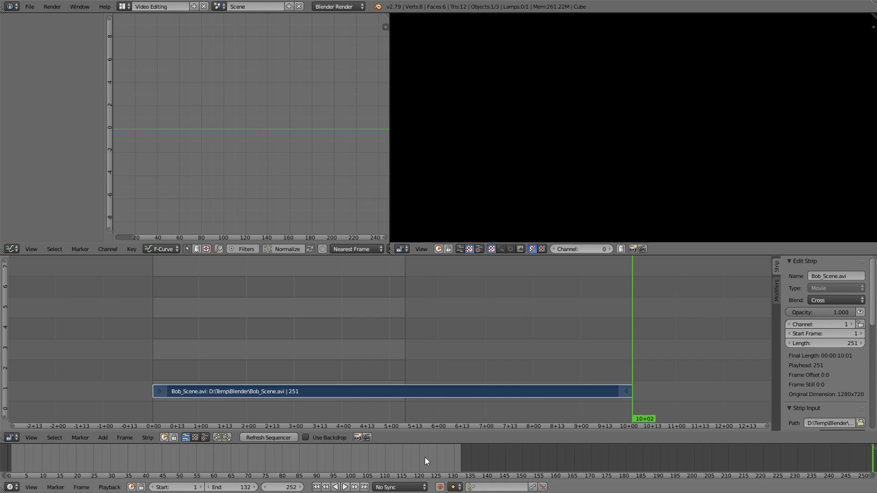
{"action": "key", "text": "e"}
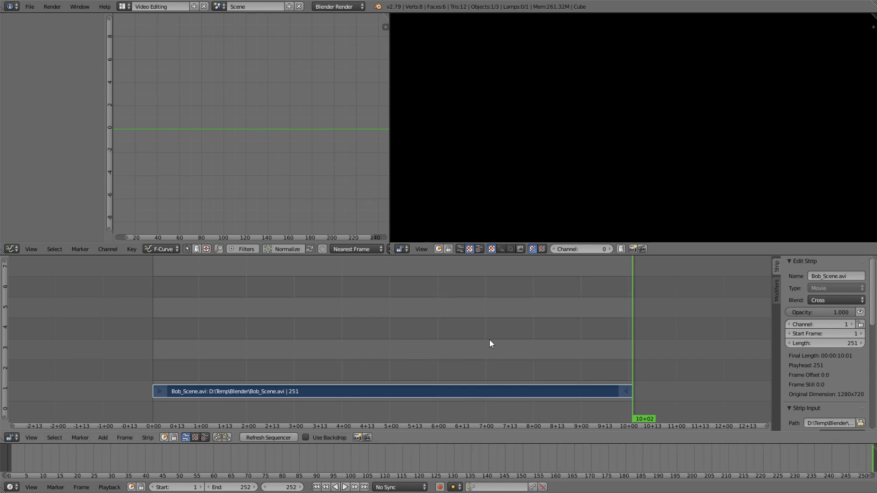
{"action": "left_click_drag", "start_coordinate": [490, 344], "coordinate": [407, 315]}
- Fit the video preview to its area and scrub the playhead back to about frame 45
{"action": "left_click", "coordinate": [424, 249]}
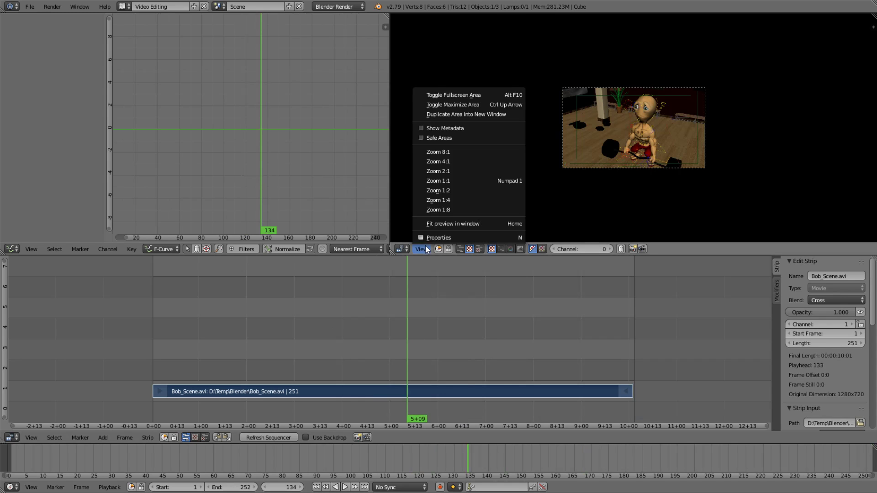
{"action": "left_click", "coordinate": [436, 223]}
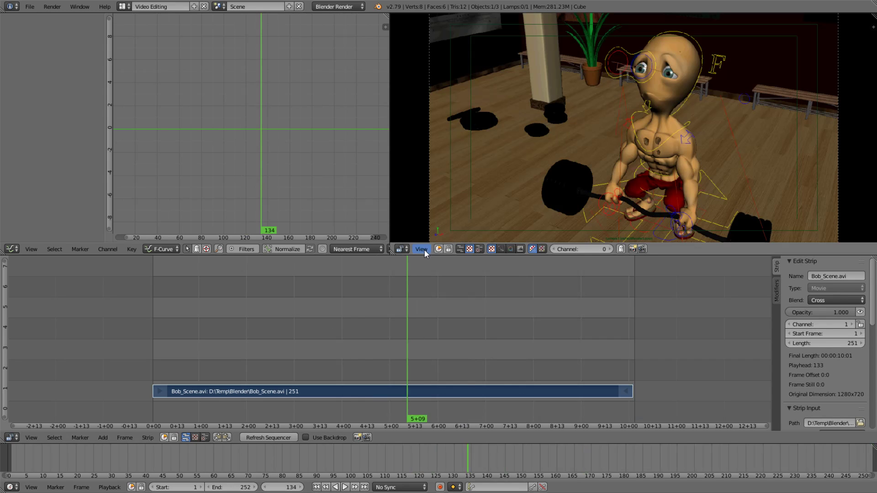
{"action": "left_click", "coordinate": [424, 250]}
{"action": "left_click", "coordinate": [446, 226]}
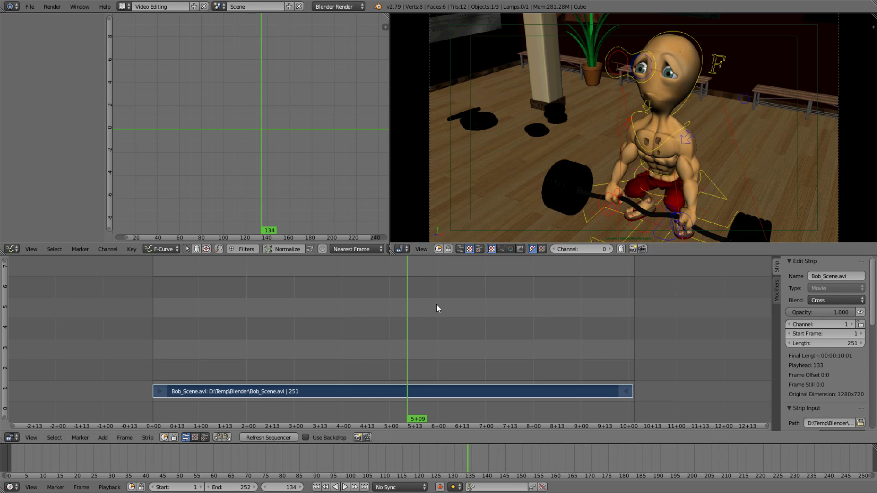
{"action": "left_click_drag", "start_coordinate": [284, 324], "coordinate": [236, 312]}
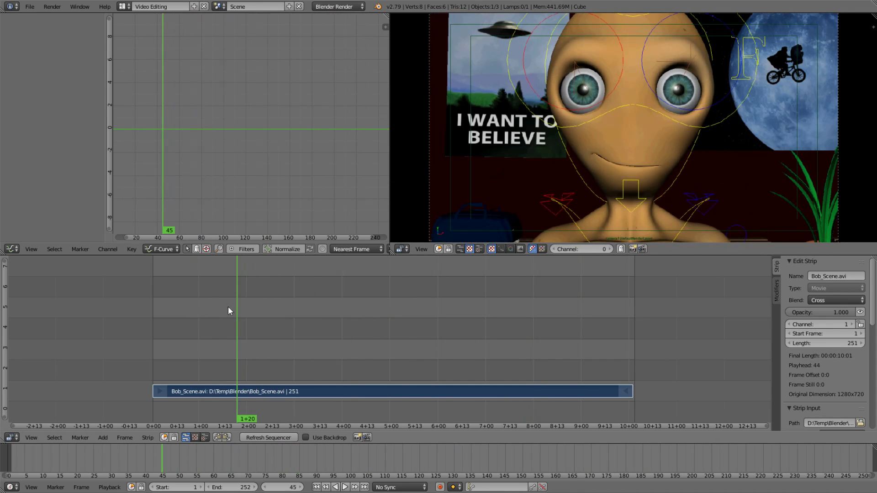
- Change the Graph Editor area to a Properties editor to access the render settings
{"action": "left_click", "coordinate": [11, 251]}
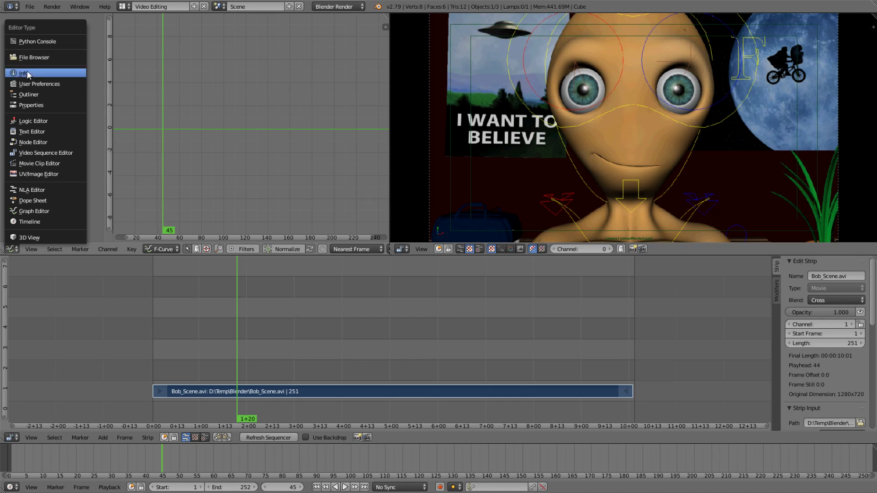
{"action": "left_click", "coordinate": [36, 106]}
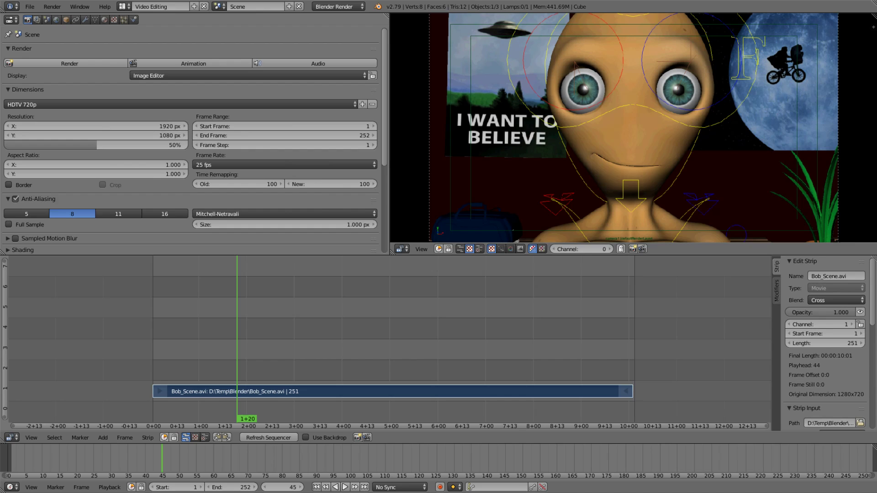
- Check the frame size and frame rate of Bob_Scene.avi in its file details in the file explorer
{"action": "key", "text": "alt+Tab"}
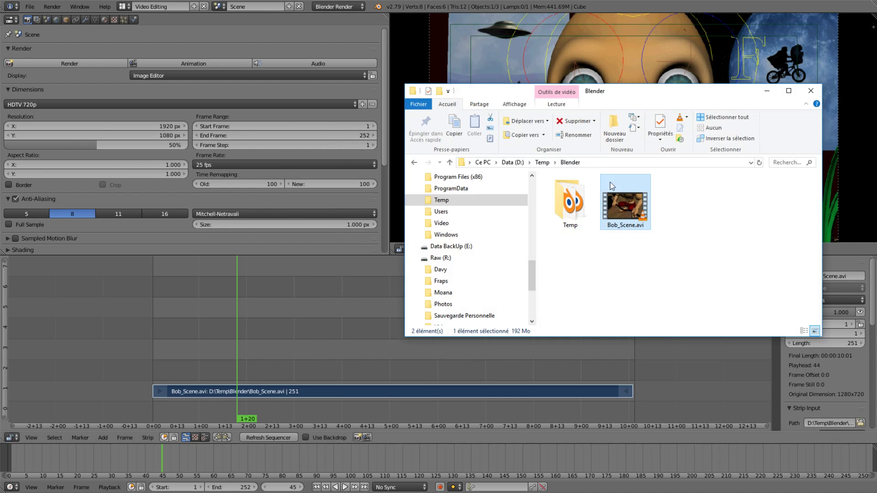
{"action": "right_click", "coordinate": [623, 201]}
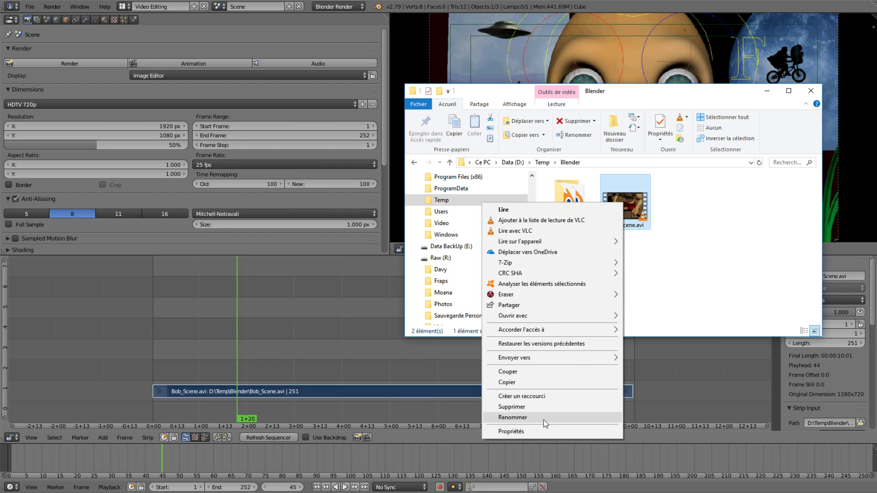
{"action": "left_click", "coordinate": [539, 432]}
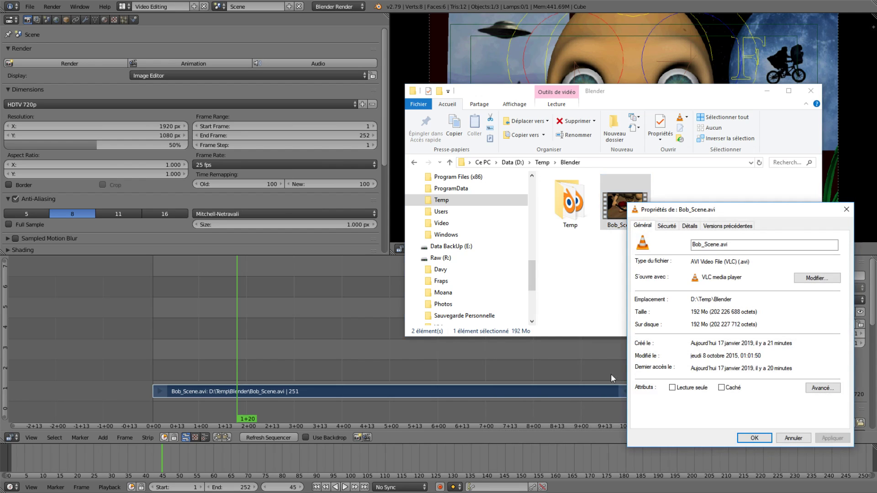
{"action": "left_click", "coordinate": [689, 226]}
{"action": "left_click_drag", "start_coordinate": [702, 215], "coordinate": [620, 163]}
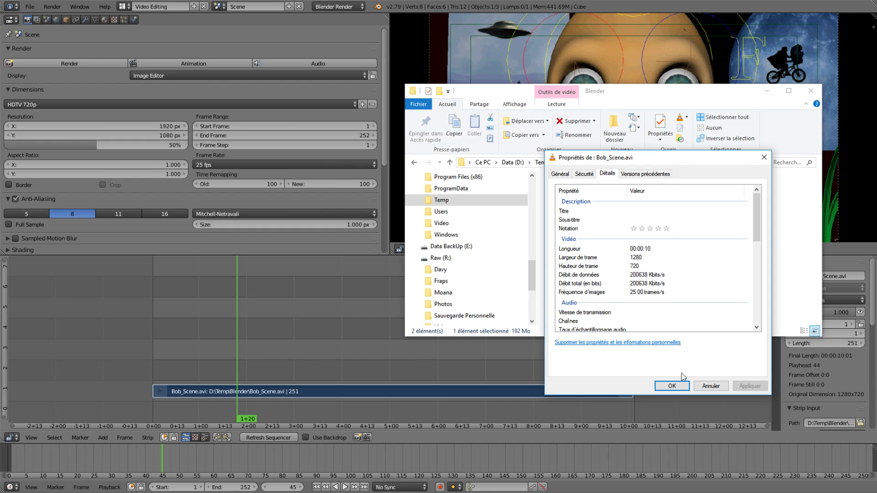
{"action": "left_click", "coordinate": [671, 386]}
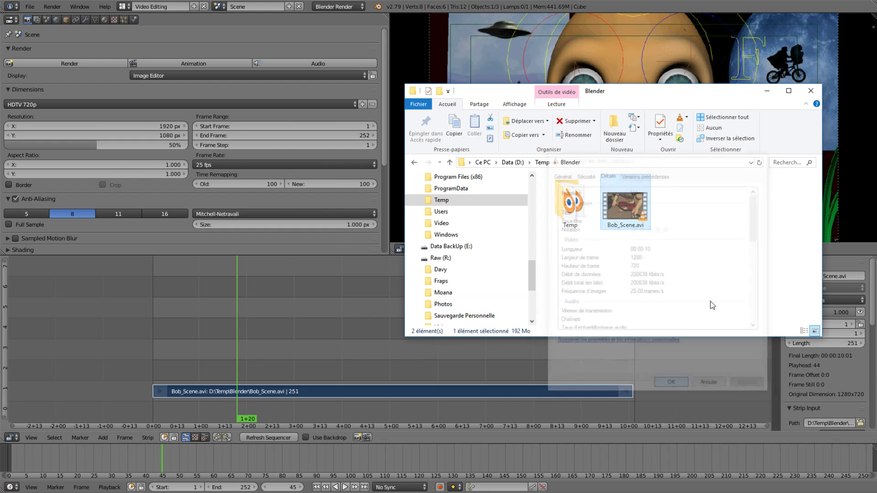
{"action": "left_click", "coordinate": [768, 91]}
- Apply the HDTV 720p render preset and set the frame rate to 25 fps
{"action": "left_click", "coordinate": [78, 105]}
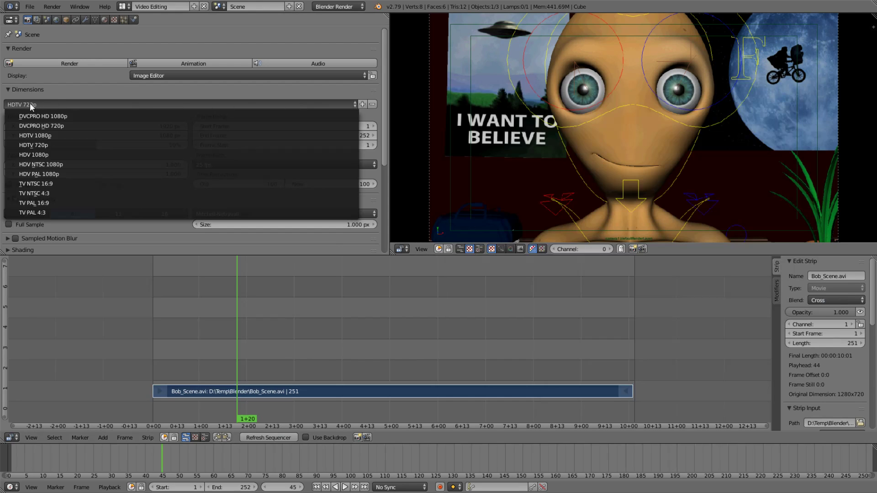
{"action": "left_click", "coordinate": [47, 145]}
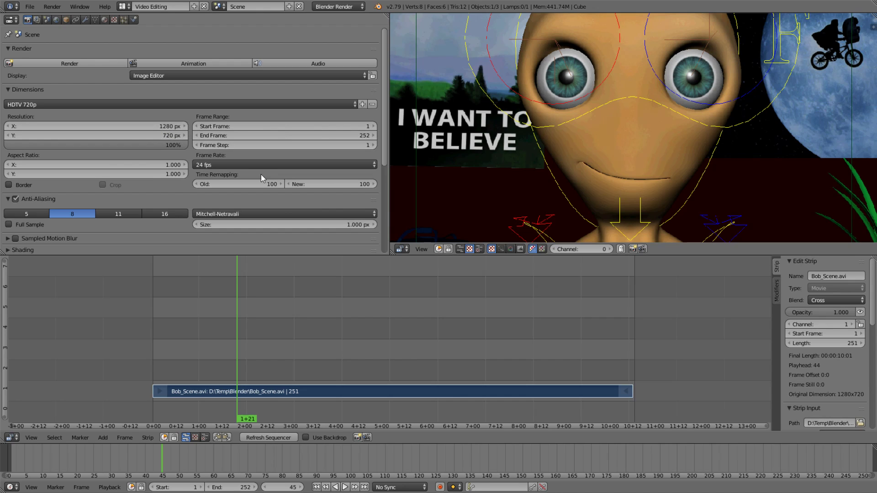
{"action": "left_click", "coordinate": [213, 163]}
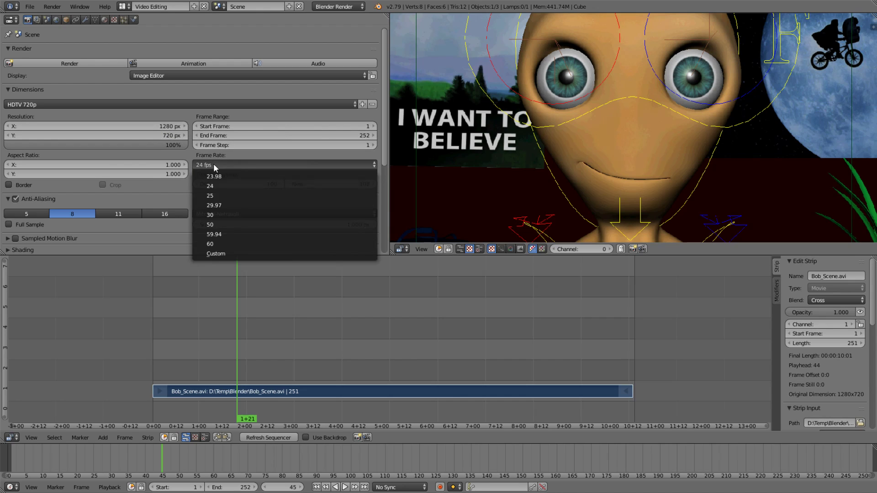
{"action": "left_click", "coordinate": [220, 197]}
- Browse for the render output location and go to the D:\Temp\Blender folder
{"action": "scroll", "coordinate": [267, 193], "scroll_direction": "down", "scroll_amount": 2}
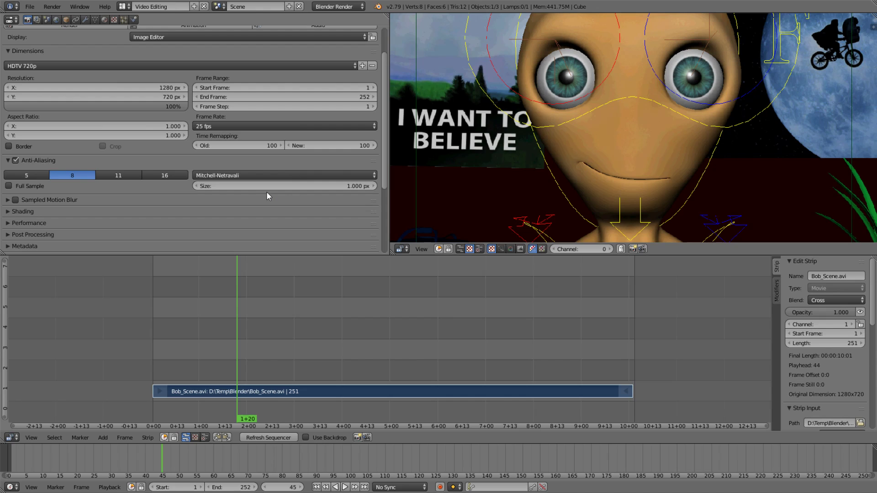
{"action": "scroll", "coordinate": [246, 175], "scroll_direction": "up", "scroll_amount": 1}
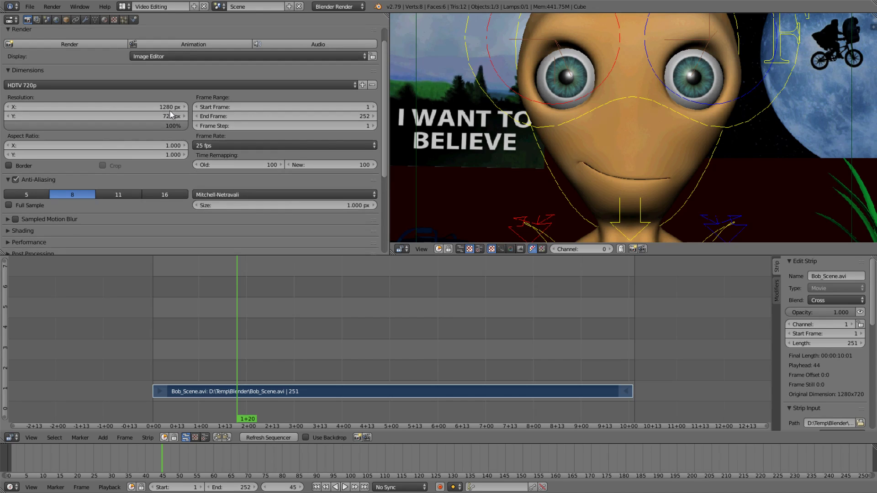
{"action": "scroll", "coordinate": [177, 137], "scroll_direction": "down", "scroll_amount": 4}
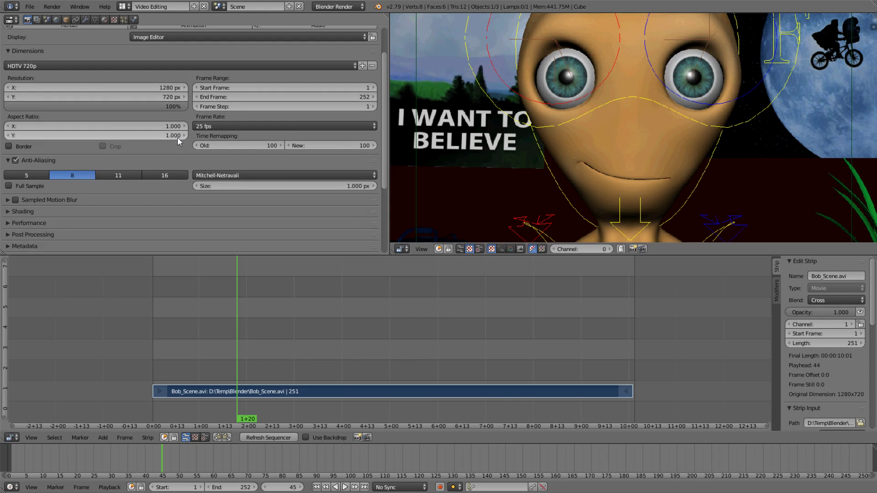
{"action": "scroll", "coordinate": [183, 142], "scroll_direction": "down", "scroll_amount": 3}
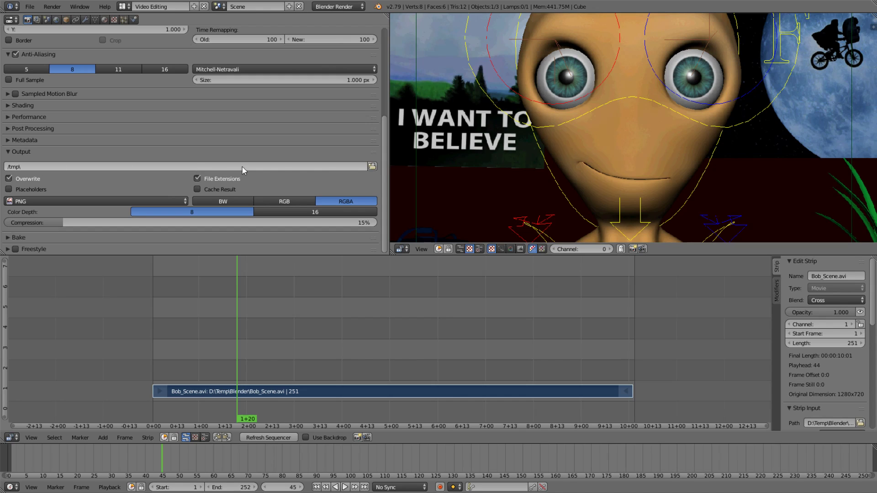
{"action": "left_click", "coordinate": [372, 167]}
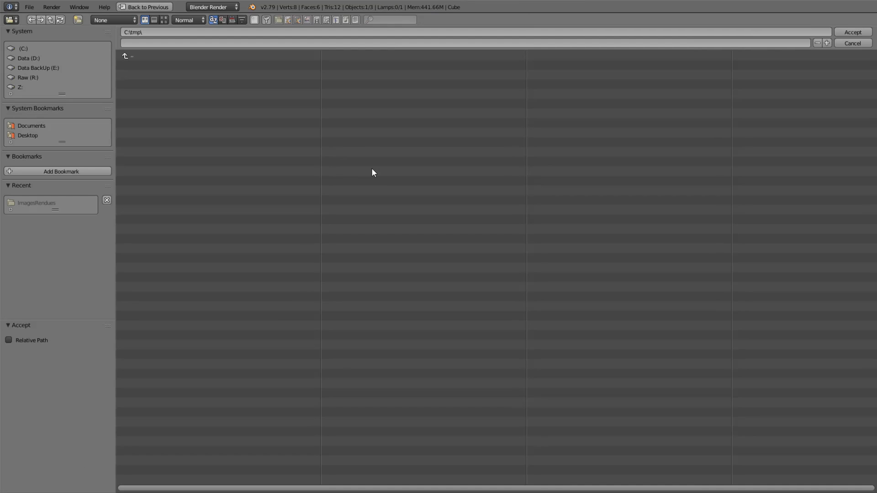
{"action": "left_click", "coordinate": [31, 57]}
{"action": "left_click", "coordinate": [144, 229]}
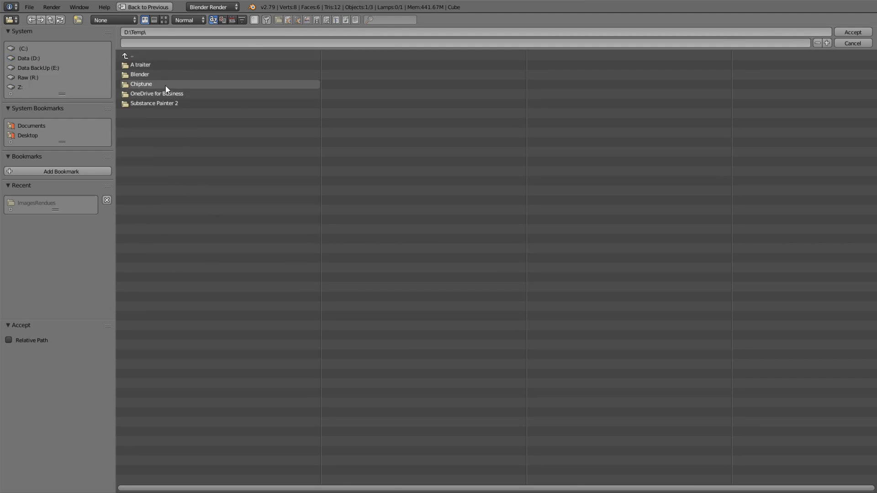
{"action": "left_click", "coordinate": [143, 74]}
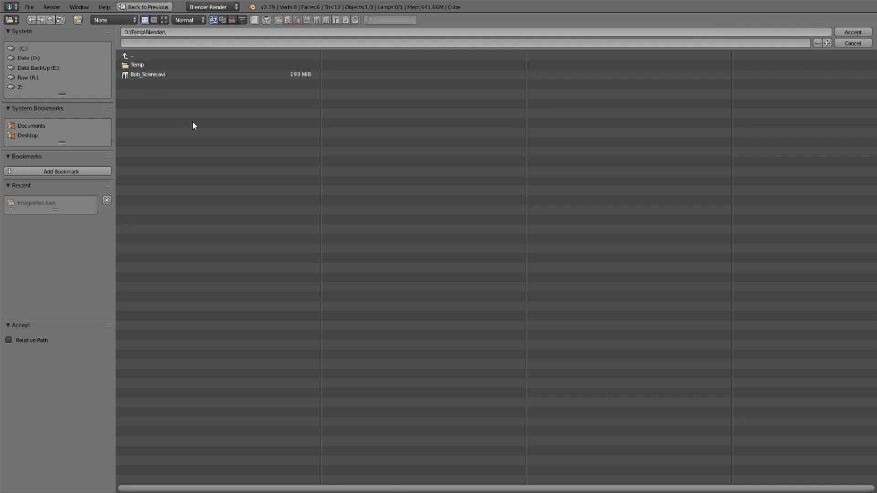
- Create a new folder named ImageRendues inside D:\Temp\Blender
{"action": "left_click", "coordinate": [78, 20]}
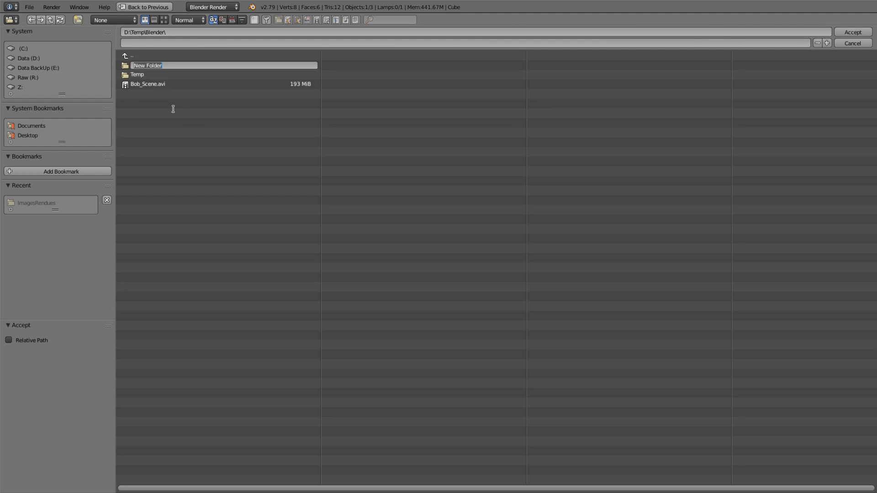
{"action": "type", "text": "ImageRendue"}
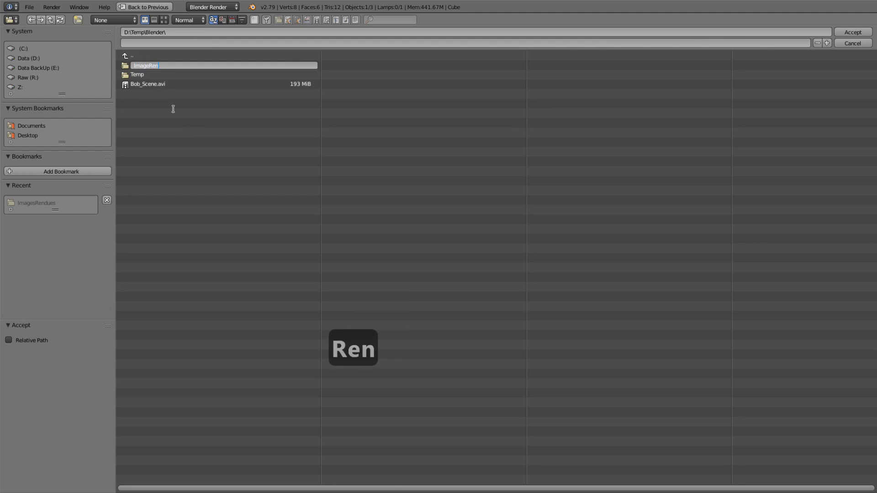
{"action": "key", "text": "BackSpace"}
{"action": "type", "text": "ues"}
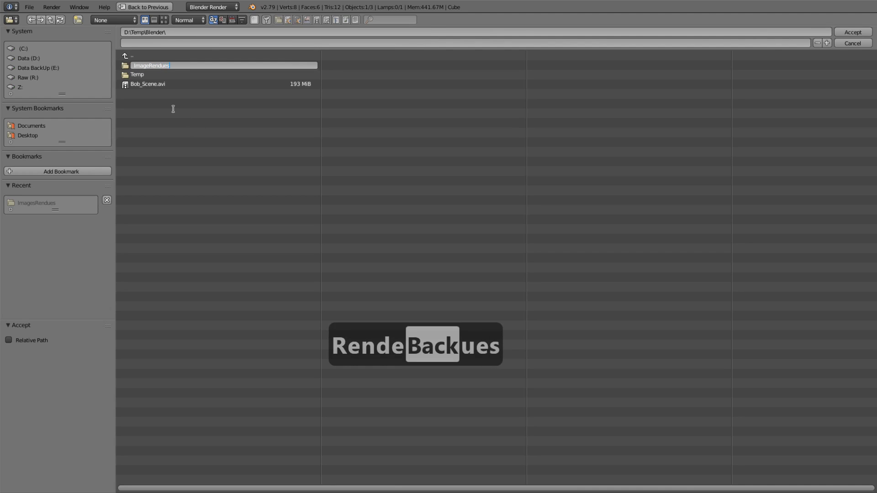
{"action": "key", "text": "Return"}
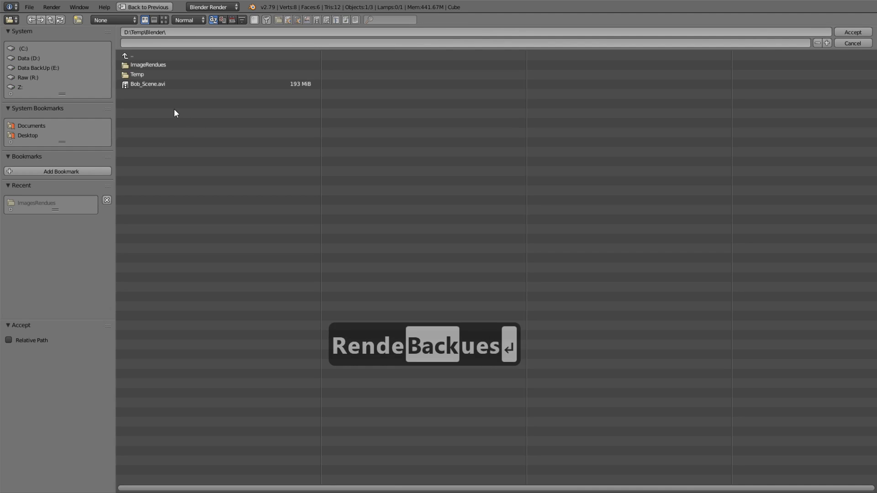
- Set the render output to the ImageRendues folder with the file name MonRendu_ and accept the path
{"action": "left_click", "coordinate": [158, 65]}
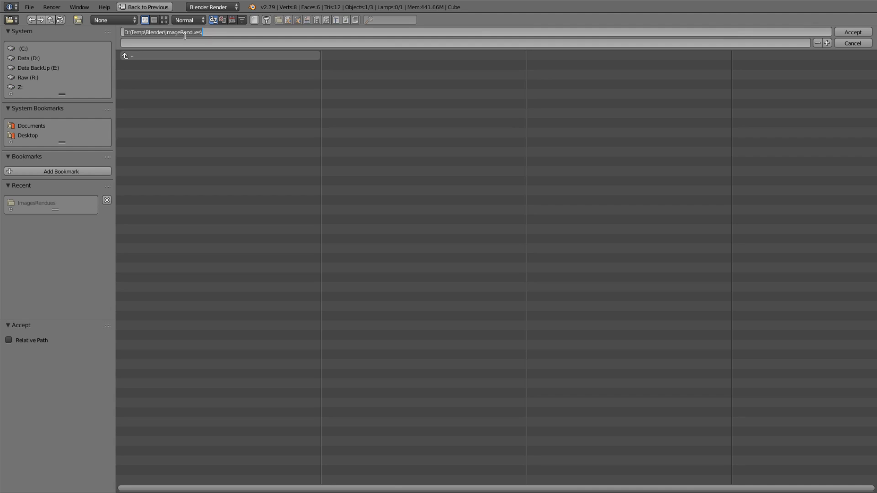
{"action": "left_click", "coordinate": [219, 33]}
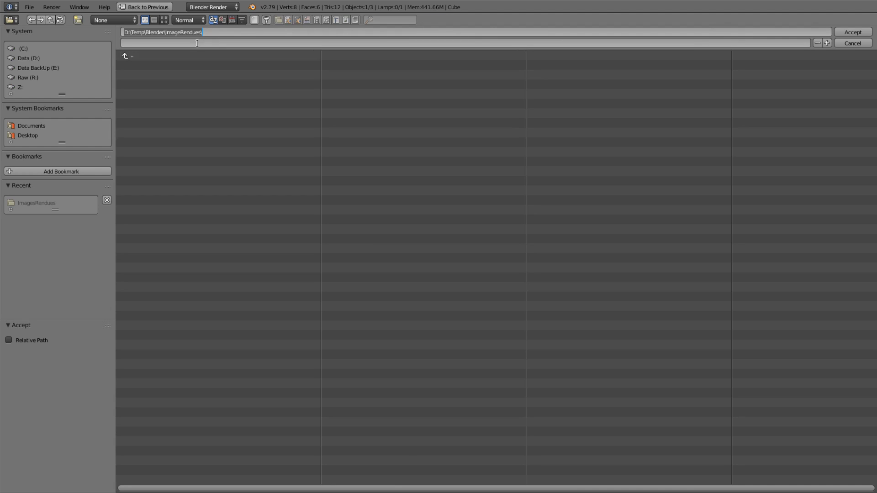
{"action": "left_click", "coordinate": [179, 43]}
{"action": "type", "text": "Mon"}
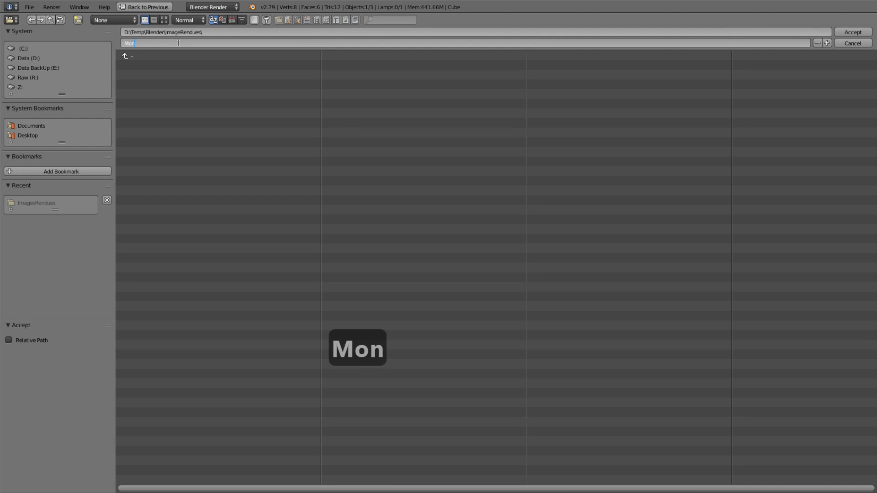
{"action": "type", "text": "Rendu_"}
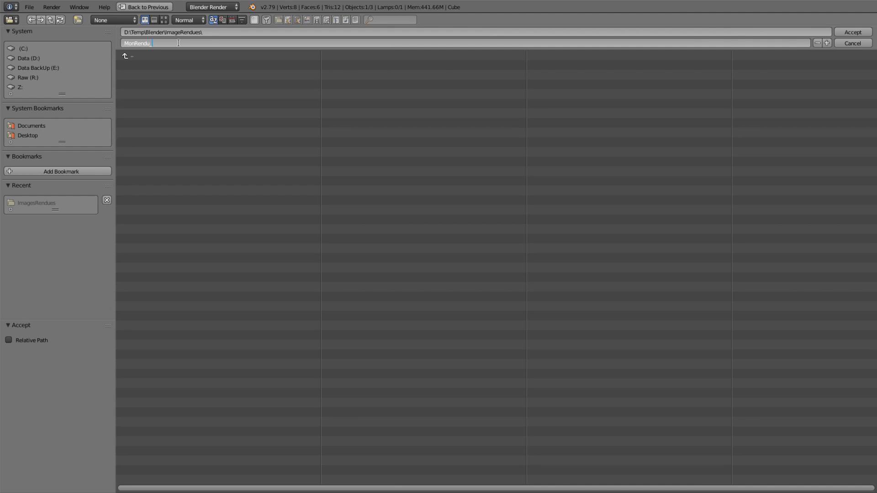
{"action": "left_click_drag", "start_coordinate": [153, 43], "coordinate": [120, 44]}
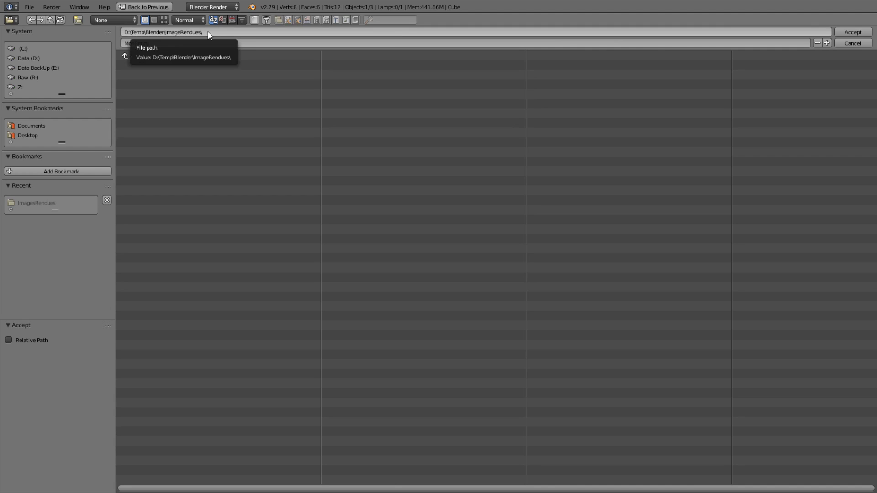
{"action": "left_click", "coordinate": [126, 45]}
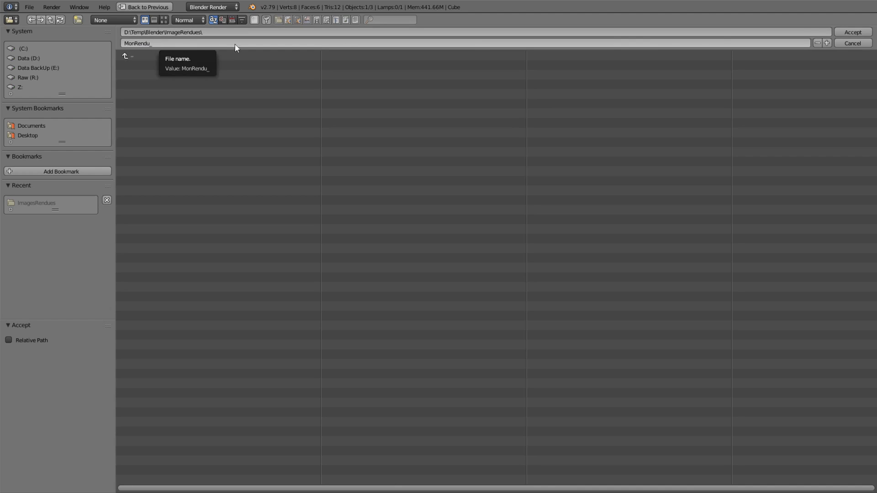
{"action": "left_click", "coordinate": [848, 31]}
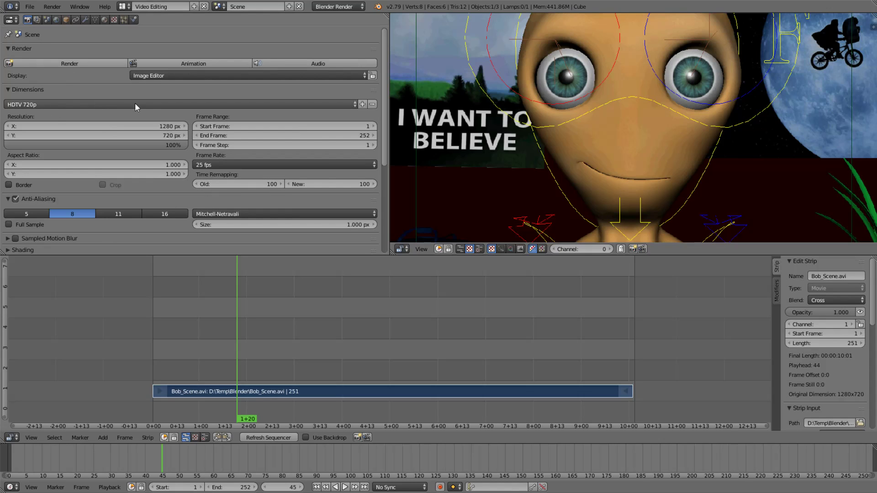
- Keep PNG as the output file format and render the whole animation as an image sequence
{"action": "scroll", "coordinate": [140, 112], "scroll_direction": "down", "scroll_amount": 8}
{"action": "scroll", "coordinate": [145, 122], "scroll_direction": "down", "scroll_amount": 1}
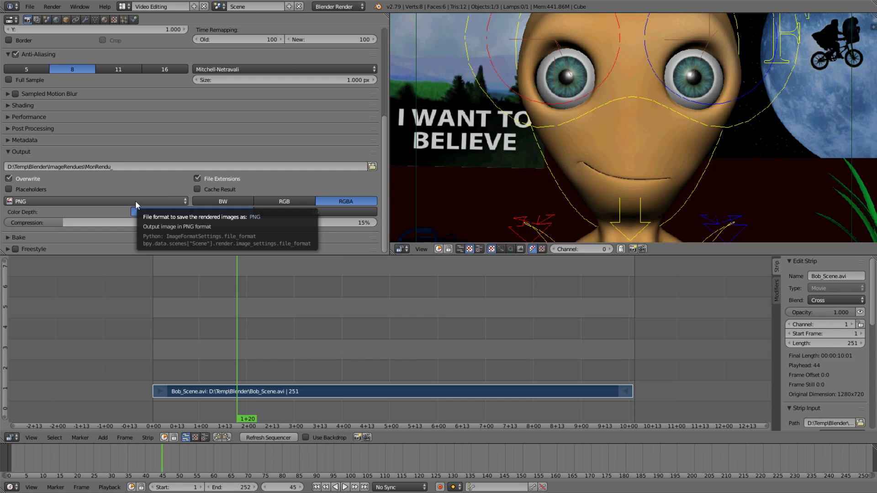
{"action": "left_click", "coordinate": [32, 201]}
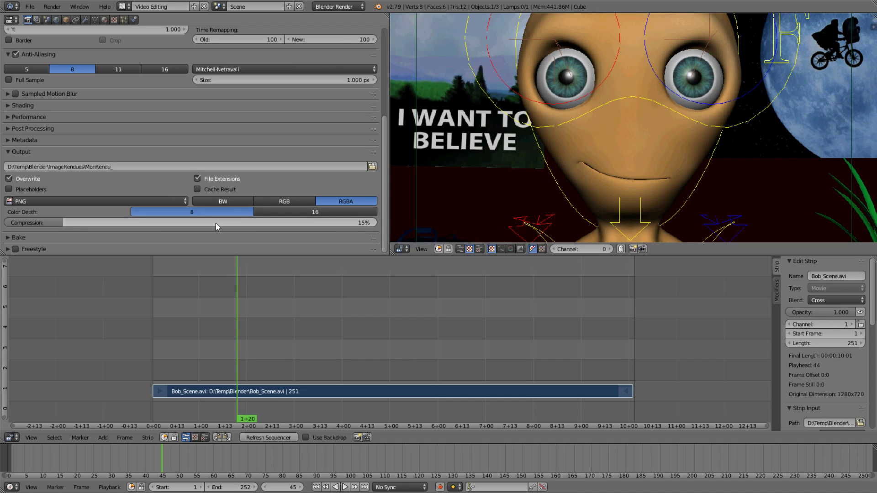
{"action": "scroll", "coordinate": [217, 223], "scroll_direction": "up", "scroll_amount": 8}
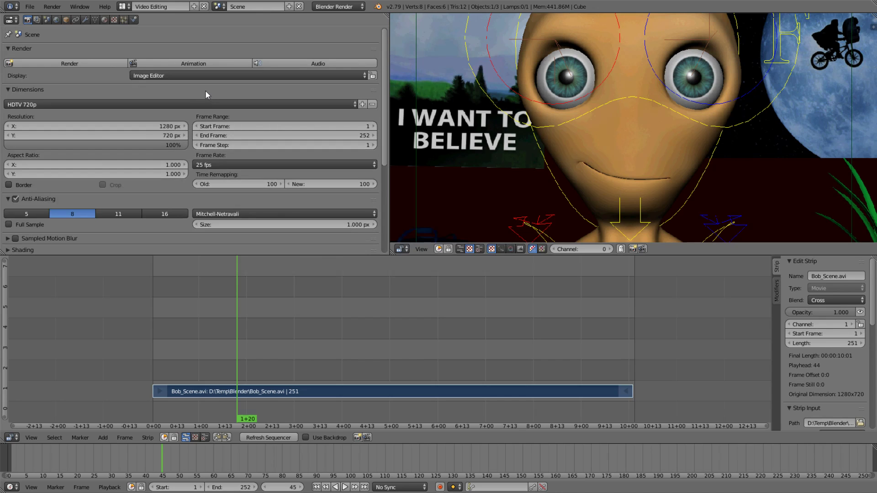
{"action": "scroll", "coordinate": [198, 95], "scroll_direction": "down", "scroll_amount": 8}
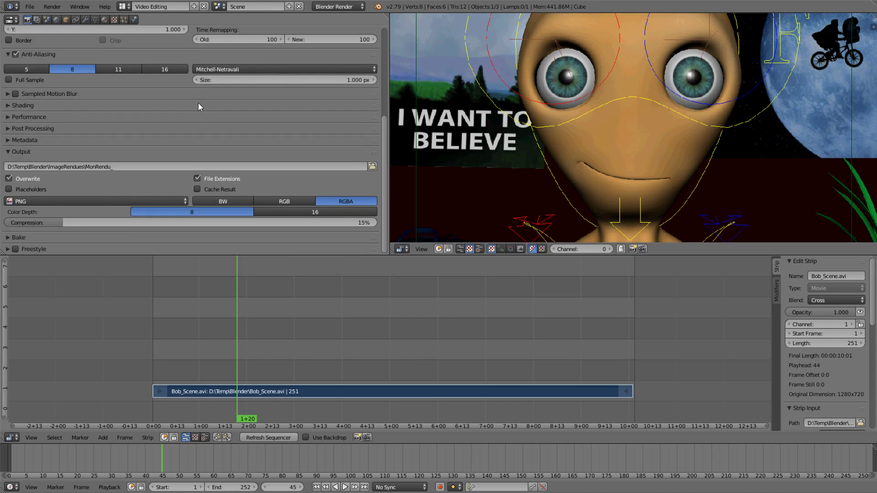
{"action": "scroll", "coordinate": [199, 102], "scroll_direction": "up", "scroll_amount": 8}
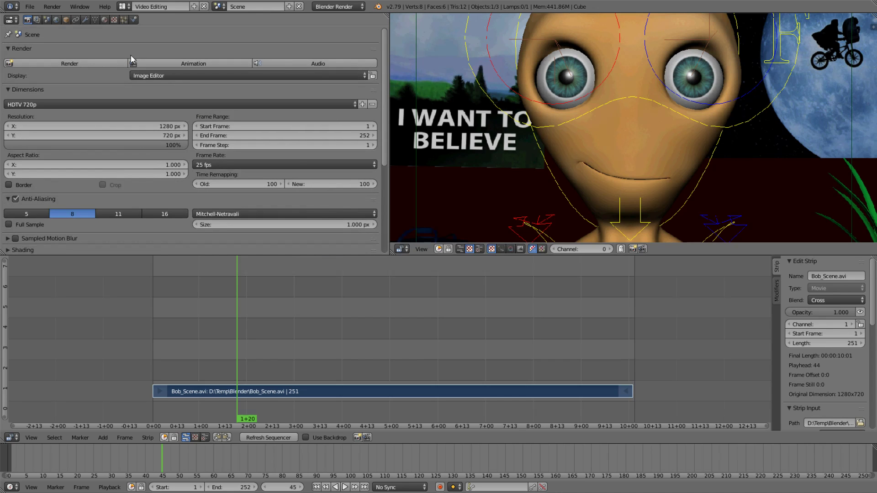
{"action": "left_click", "coordinate": [193, 63]}
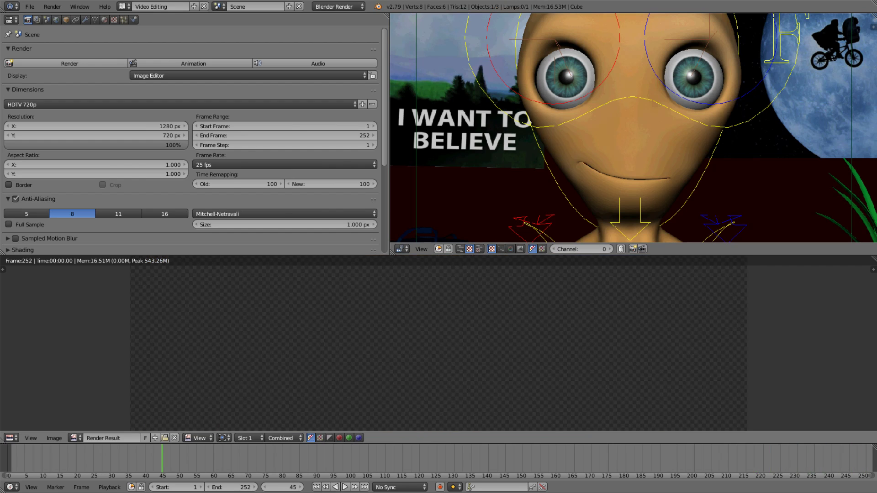
- Switch to the file explorer, open the ImageRendues folder and enlarge its window to view the rendered files
{"action": "key", "text": "alt+Tab"}
{"action": "left_click_drag", "start_coordinate": [642, 95], "coordinate": [502, 69]}
{"action": "left_click", "coordinate": [427, 175]}
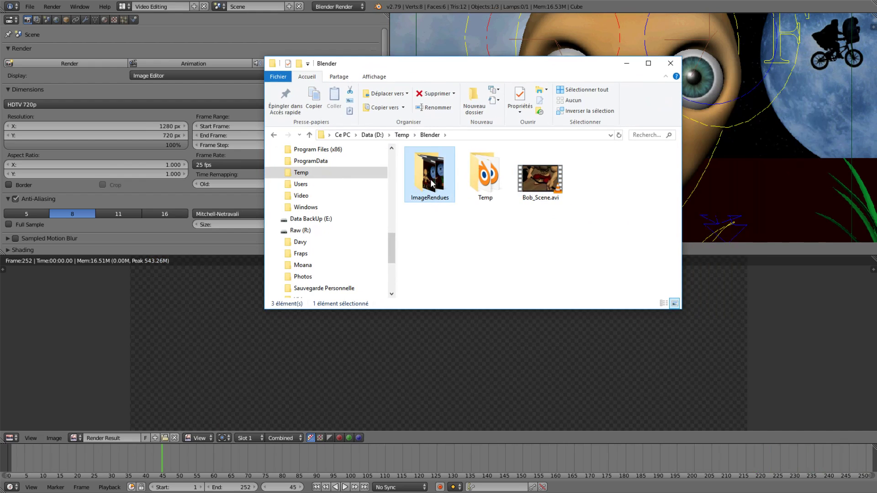
{"action": "double_click", "coordinate": [431, 184]}
{"action": "left_click_drag", "start_coordinate": [493, 65], "coordinate": [349, 37]}
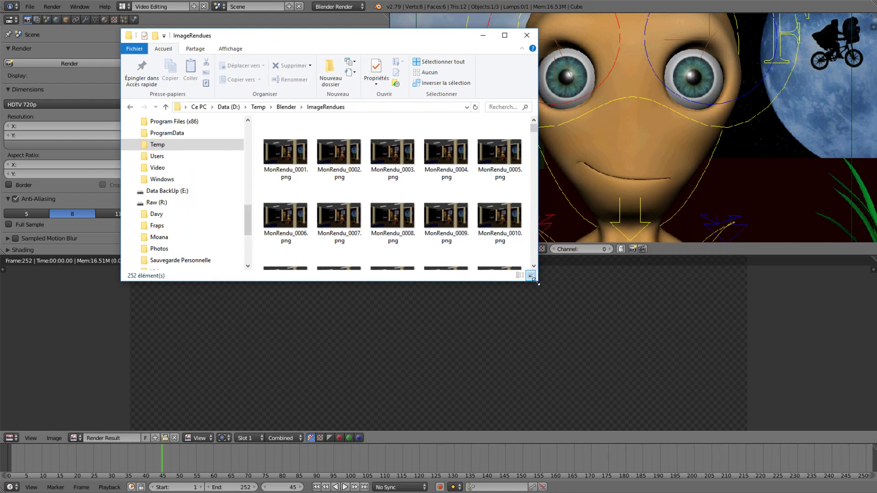
{"action": "left_click_drag", "start_coordinate": [538, 284], "coordinate": [789, 448]}
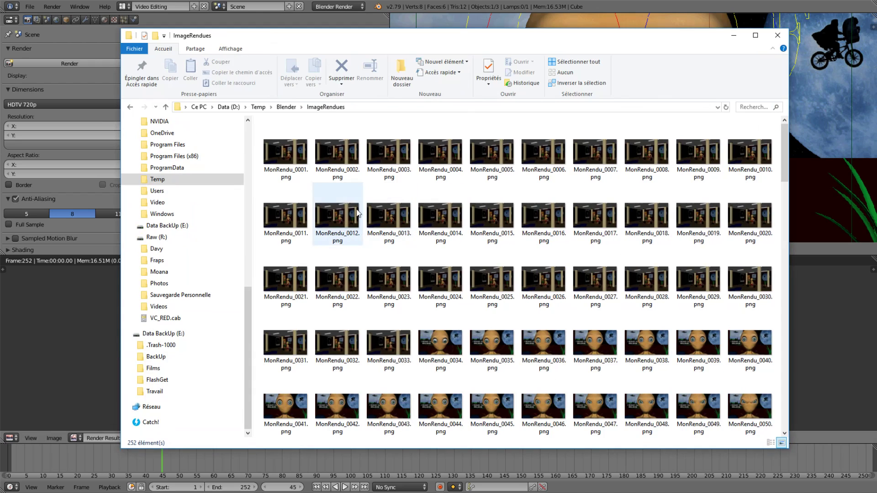
- Page through the rendered images from MonRendu_0001.png in the photo viewer, close it, and check the sequence to the end of the folder
{"action": "double_click", "coordinate": [293, 165]}
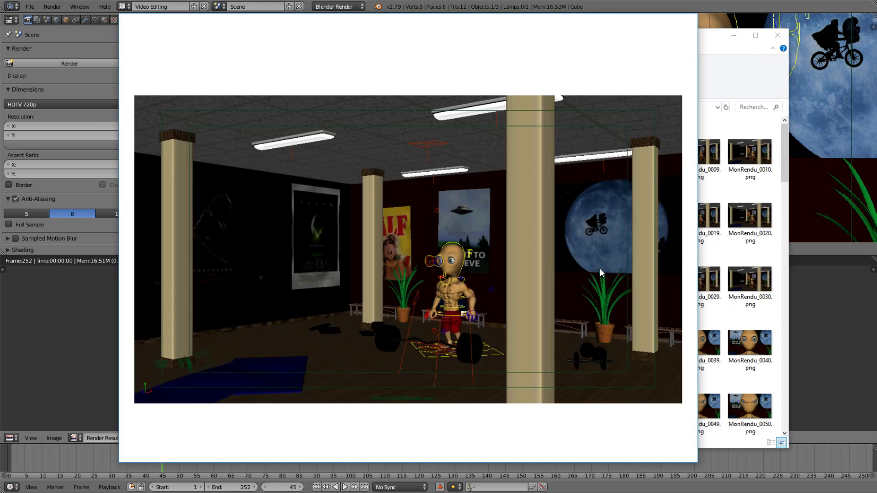
{"action": "left_click", "coordinate": [678, 251]}
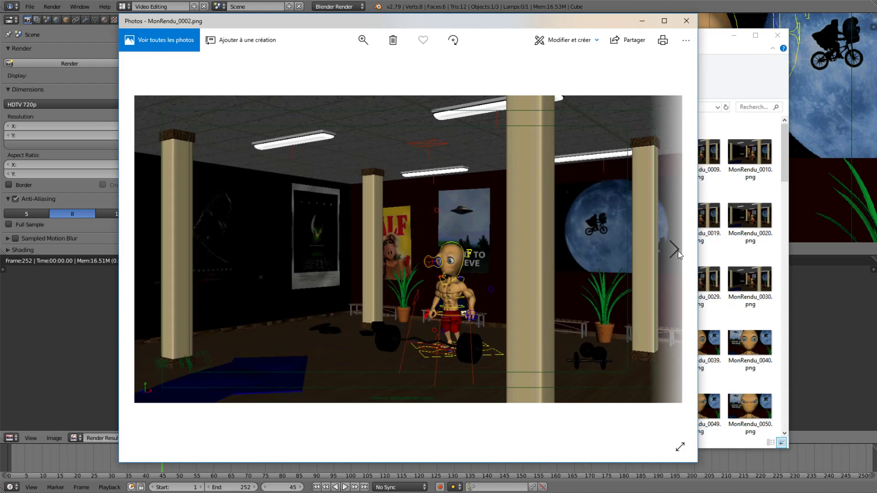
{"action": "left_click", "coordinate": [678, 251]}
{"action": "left_click", "coordinate": [678, 251]}
{"action": "left_click", "coordinate": [678, 251]}
{"action": "left_click", "coordinate": [678, 251]}
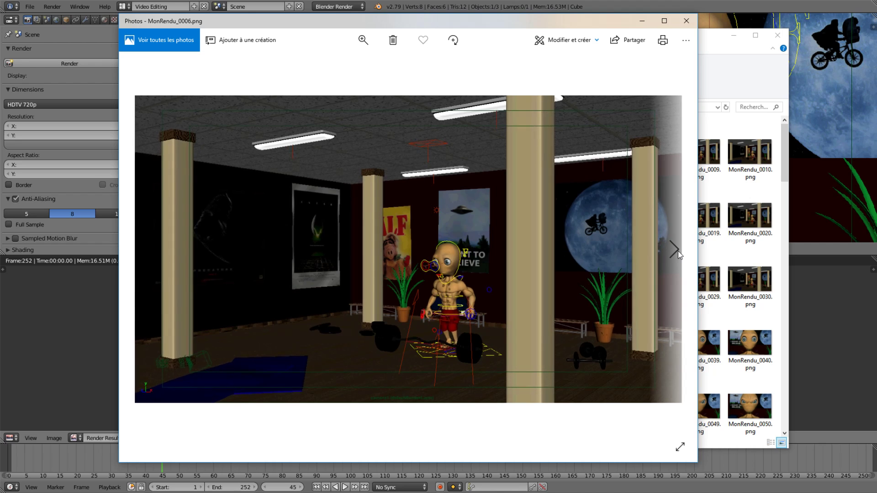
{"action": "left_click", "coordinate": [677, 251]}
{"action": "left_click", "coordinate": [676, 251]}
{"action": "left_click", "coordinate": [677, 250]}
{"action": "left_click", "coordinate": [676, 251]}
{"action": "left_click", "coordinate": [676, 251]}
{"action": "left_click", "coordinate": [676, 251]}
{"action": "left_click", "coordinate": [676, 250]}
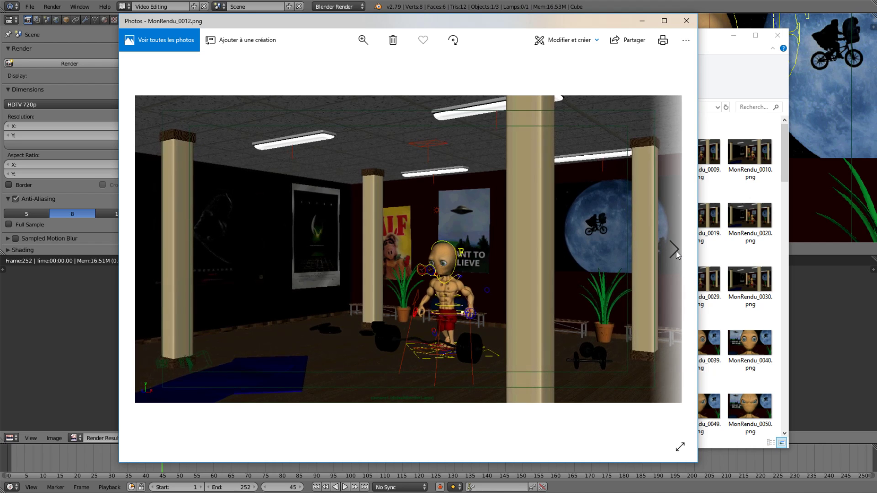
{"action": "left_click", "coordinate": [677, 251]}
{"action": "left_click", "coordinate": [677, 251]}
{"action": "left_click", "coordinate": [676, 251]}
{"action": "left_click", "coordinate": [686, 21]}
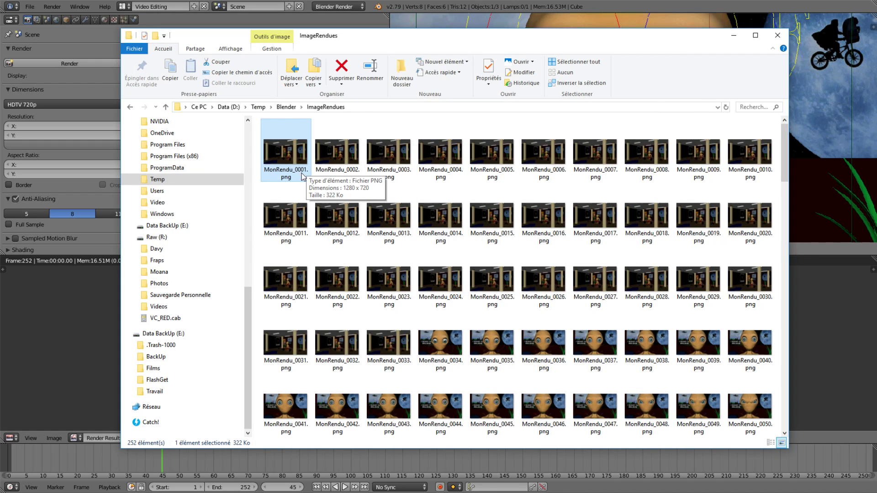
{"action": "scroll", "coordinate": [601, 255], "scroll_direction": "down", "scroll_amount": 6}
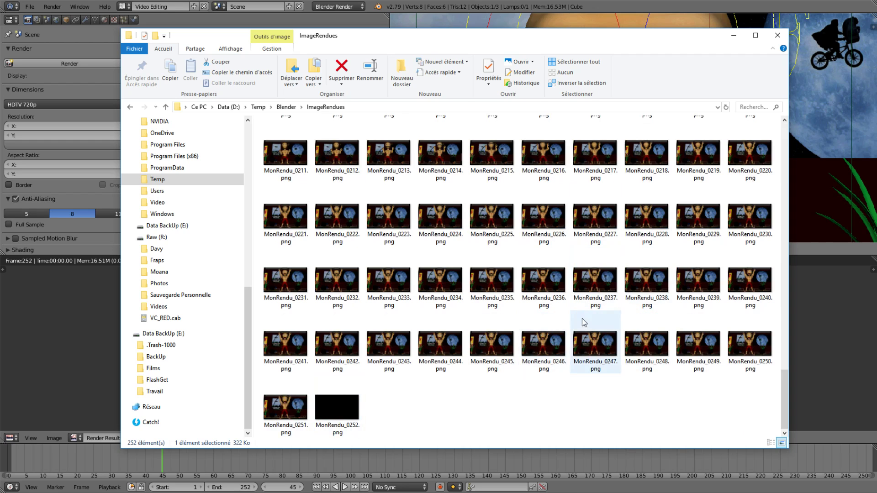
{"action": "key", "text": "Home"}
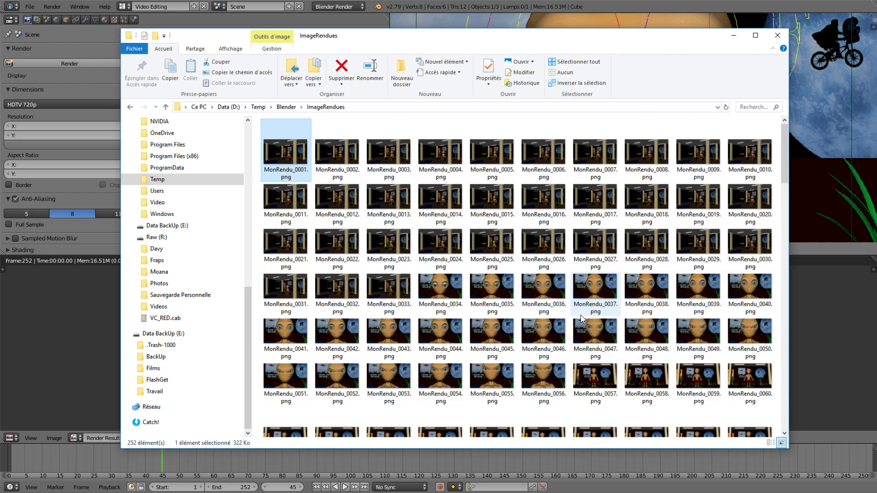